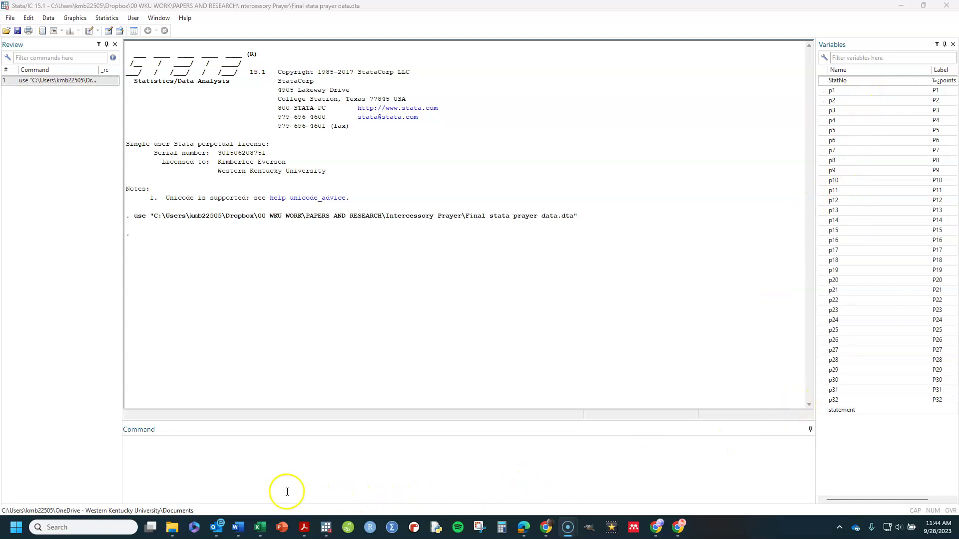
- Enter the browse command in the Command window to view the prayer Q-sort data
{"action": "left_click", "coordinate": [256, 460]}
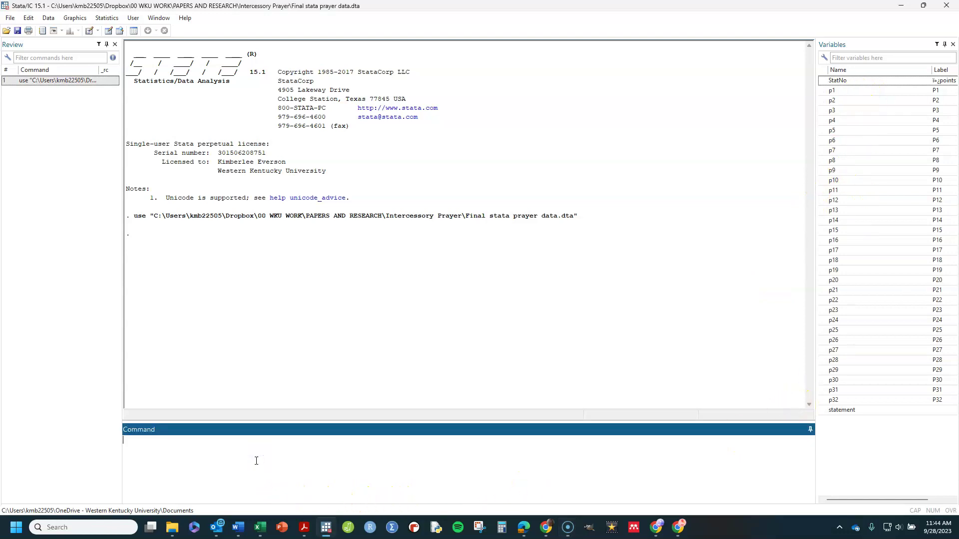
{"action": "type", "text": "browse"}
- Run browse, then scroll through the p1–p32 sorts and the 59 statement texts
{"action": "key", "text": "Return"}
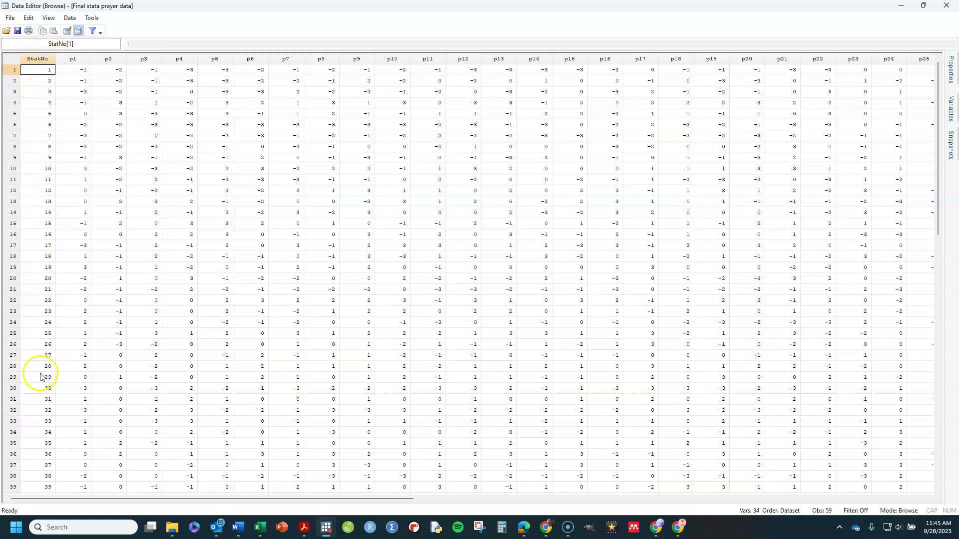
{"action": "left_click_drag", "start_coordinate": [939, 76], "coordinate": [928, 40]}
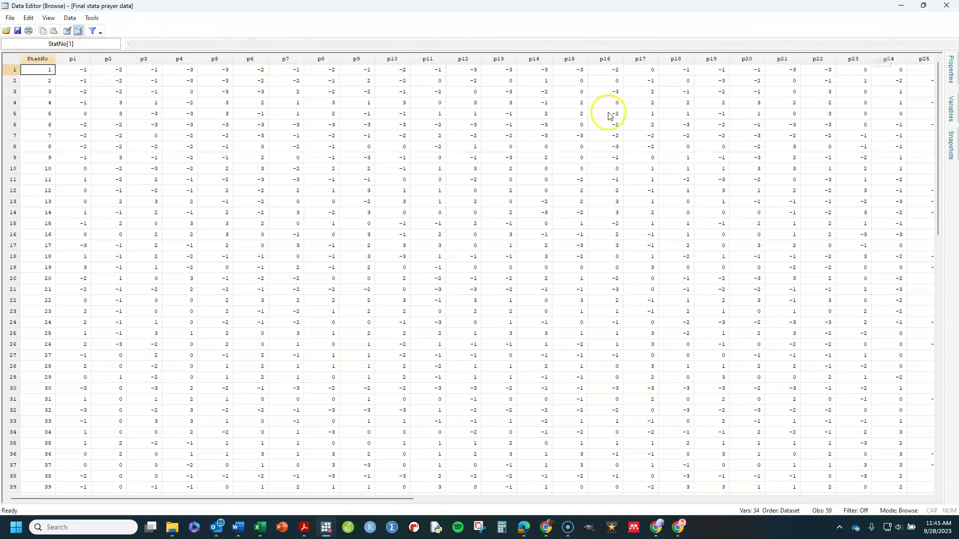
{"action": "left_click_drag", "start_coordinate": [255, 498], "coordinate": [394, 505]}
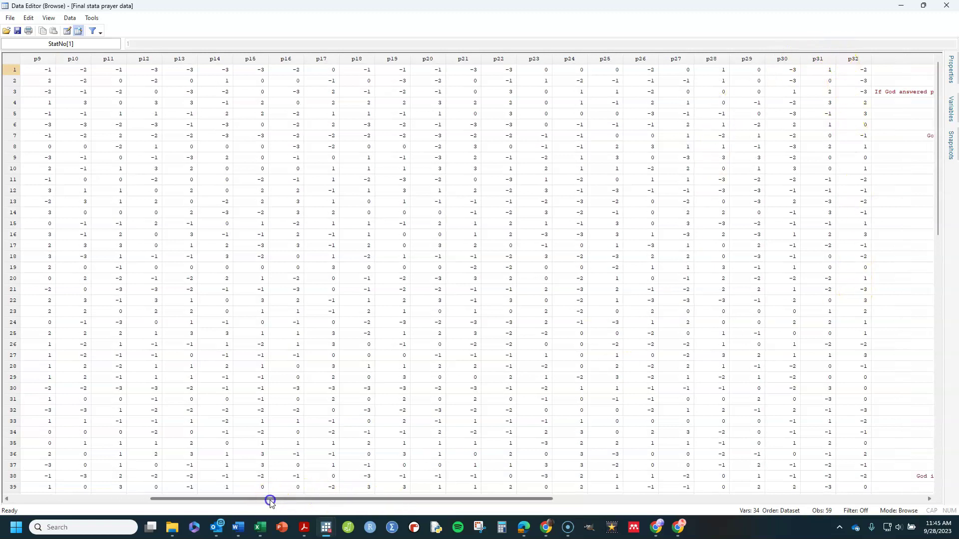
{"action": "left_click_drag", "start_coordinate": [269, 502], "coordinate": [83, 500]}
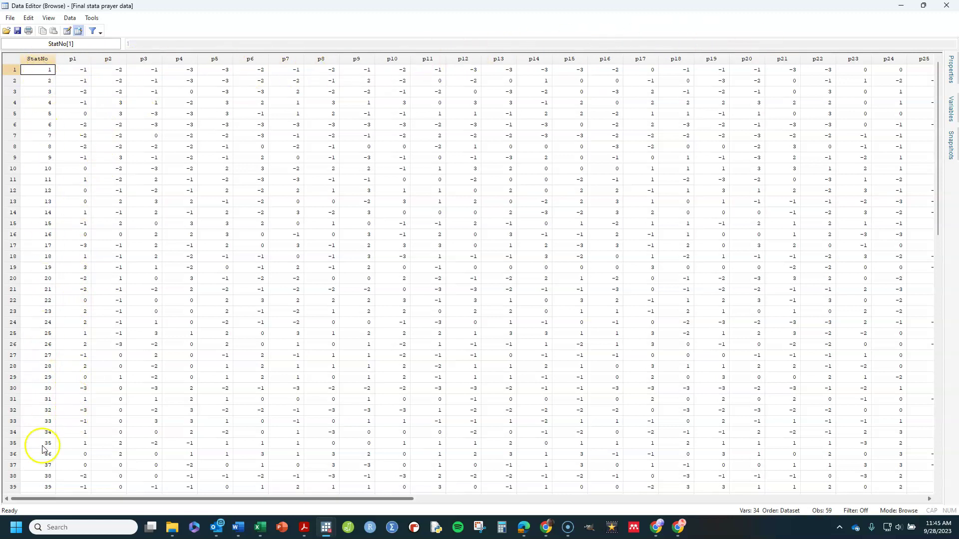
{"action": "left_click_drag", "start_coordinate": [105, 499], "coordinate": [478, 508]}
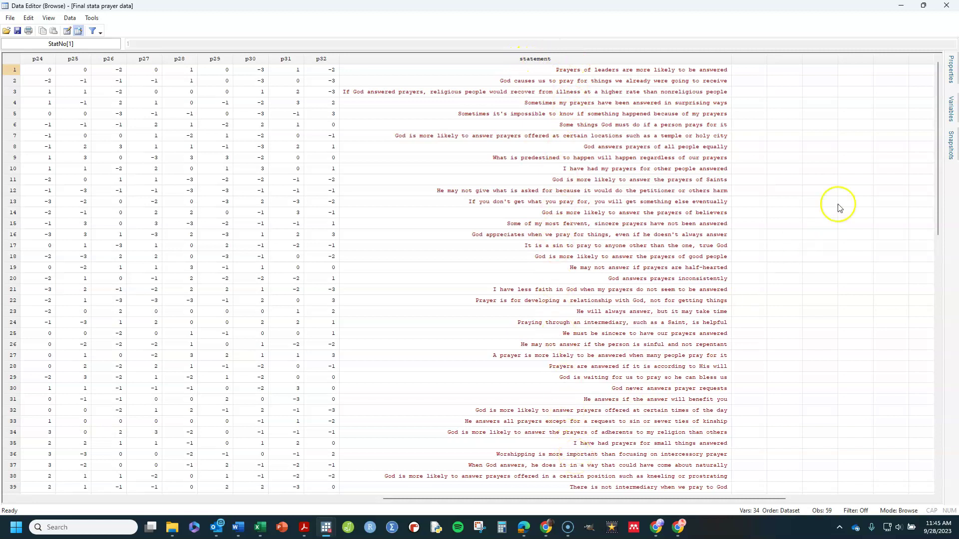
{"action": "left_click_drag", "start_coordinate": [938, 94], "coordinate": [926, 259]}
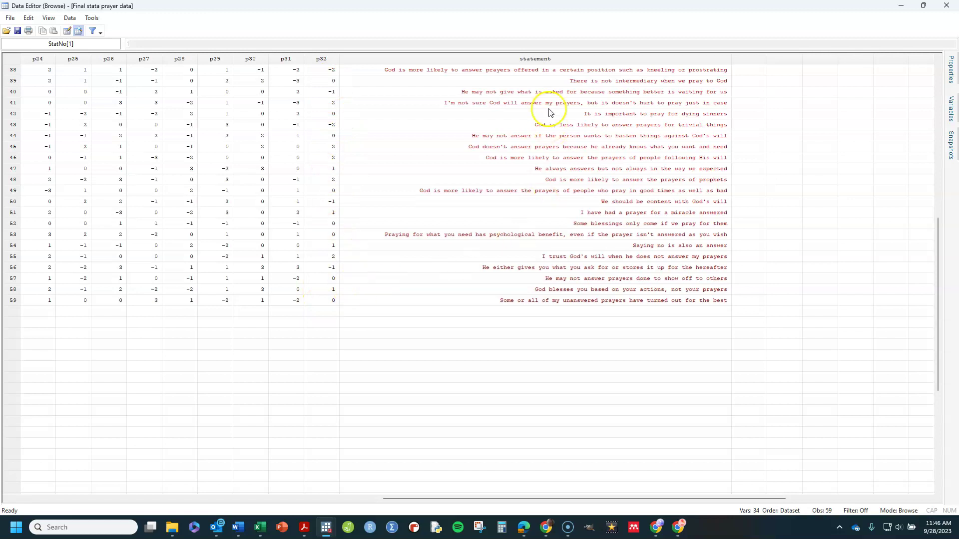
{"action": "left_click_drag", "start_coordinate": [689, 500], "coordinate": [217, 504]}
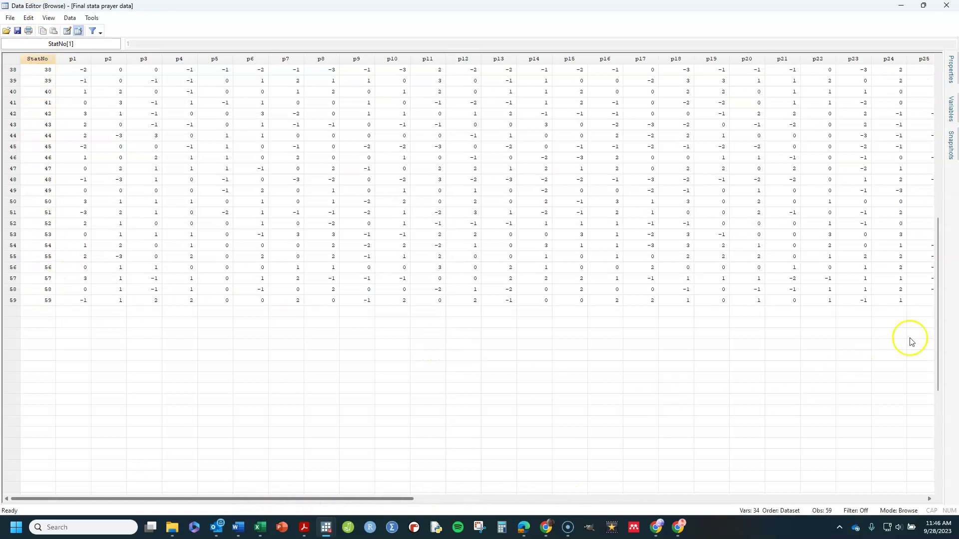
{"action": "left_click_drag", "start_coordinate": [938, 289], "coordinate": [924, 111]}
- Close the Data Editor and install the qfactor package with ssc install qfactor
{"action": "left_click", "coordinate": [947, 6]}
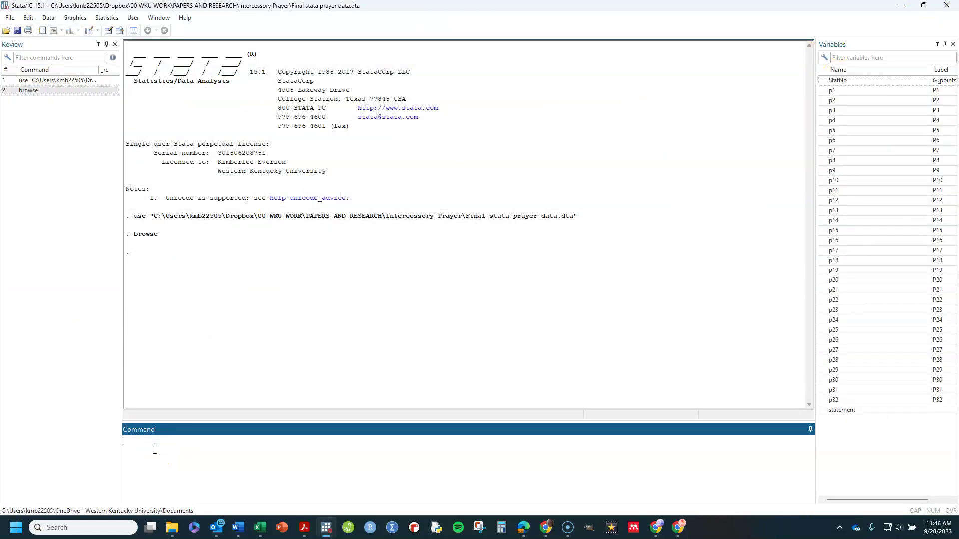
{"action": "type", "text": "ssc install qfactor"}
{"action": "key", "text": "Return"}
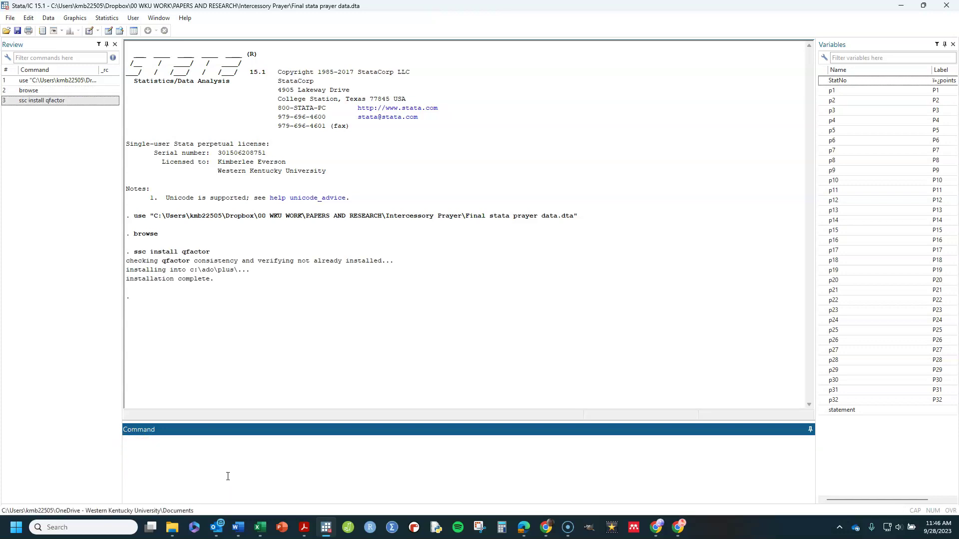
- Open the help qfactor page, scroll to its Syntax, then move the Viewer aside
{"action": "left_click", "coordinate": [162, 458]}
{"action": "type", "text": "help qfactor"}
{"action": "key", "text": "Return"}
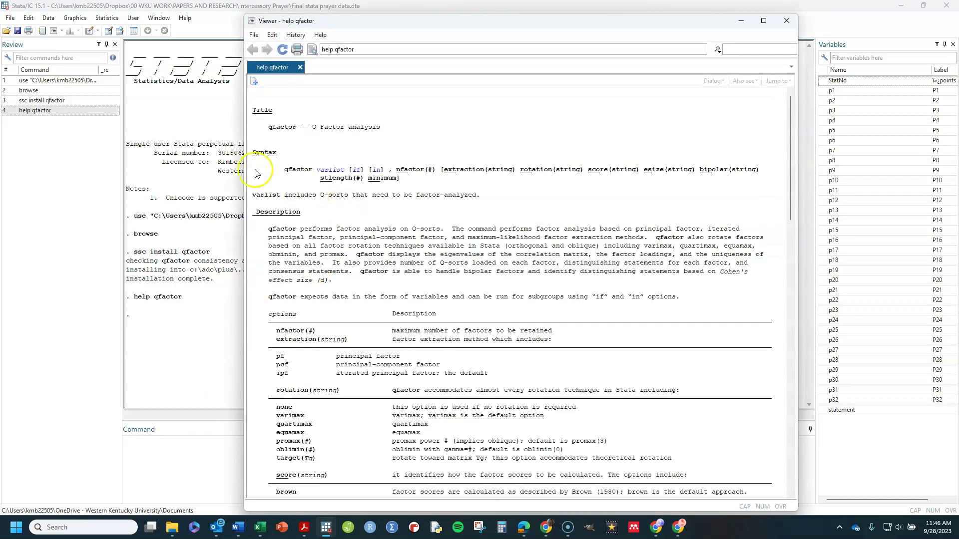
{"action": "mouse_move", "coordinate": [790, 106]}
{"action": "left_mouse_down"}
{"action": "mouse_move", "coordinate": [782, 274]}
{"action": "mouse_move", "coordinate": [784, 111]}
{"action": "left_mouse_up"}
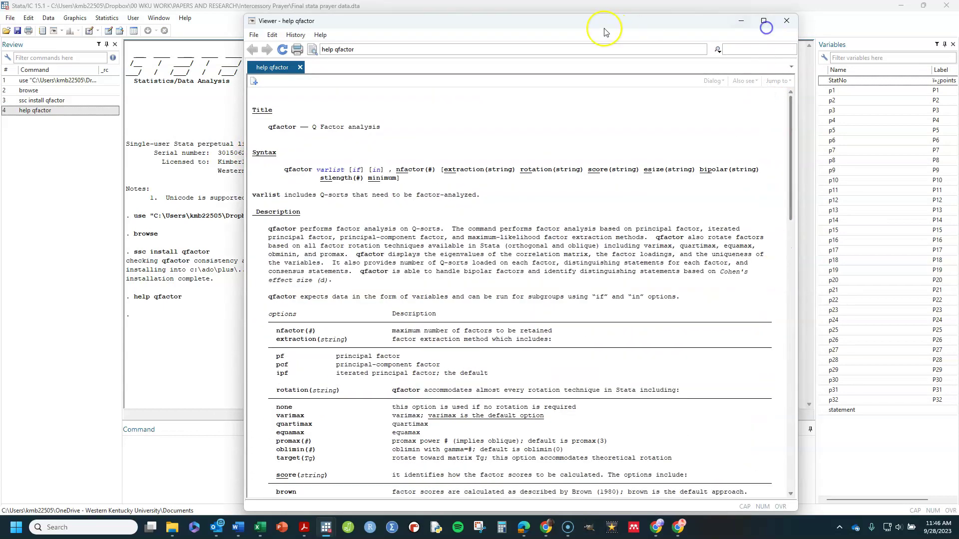
{"action": "left_click_drag", "start_coordinate": [599, 31], "coordinate": [958, 39]}
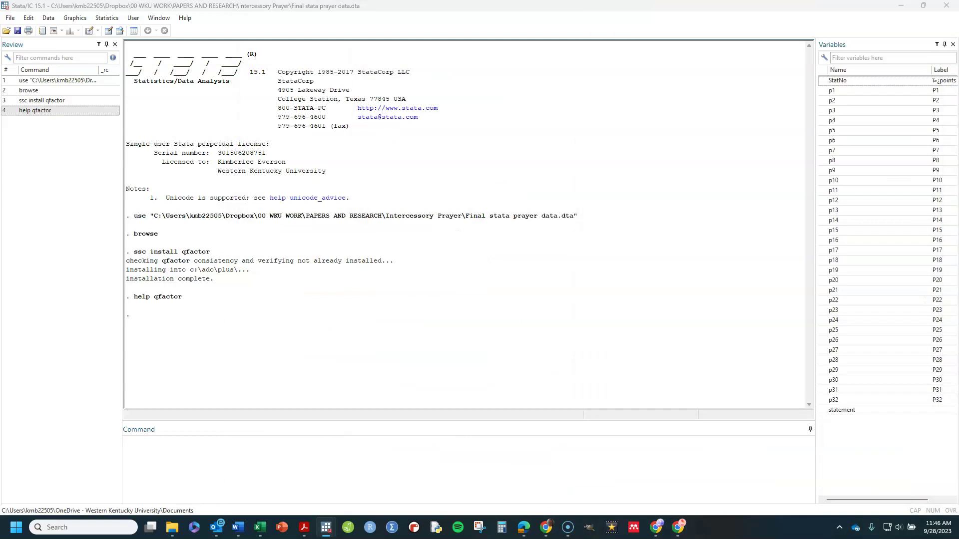
- Type qfactor p1-p32, nfa(2) rot(varimax) in the Command window without running it
{"action": "left_click", "coordinate": [173, 452]}
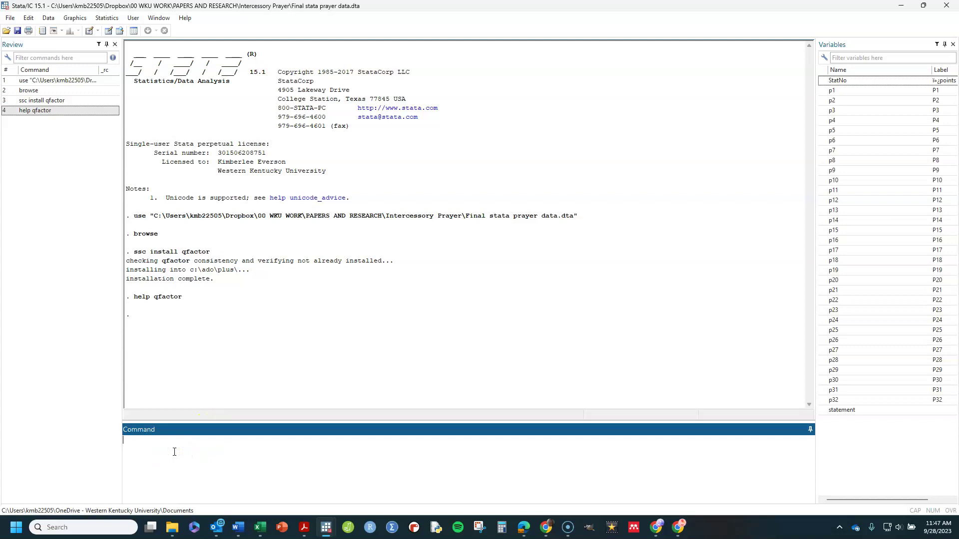
{"action": "type", "text": "qfactor"}
{"action": "type", "text": "p1-p32, nfa("}
{"action": "left_click", "coordinate": [237, 454]}
{"action": "type", "text": "varimax)"}
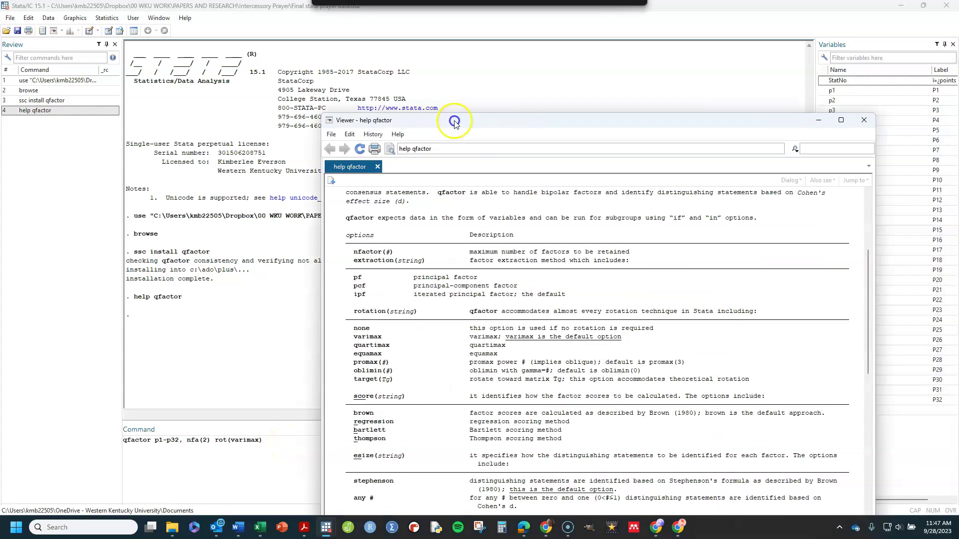
- Bring the qfactor help Viewer back briefly, then drag it off the right edge of the screen
{"action": "left_click_drag", "start_coordinate": [447, 103], "coordinate": [333, 72]}
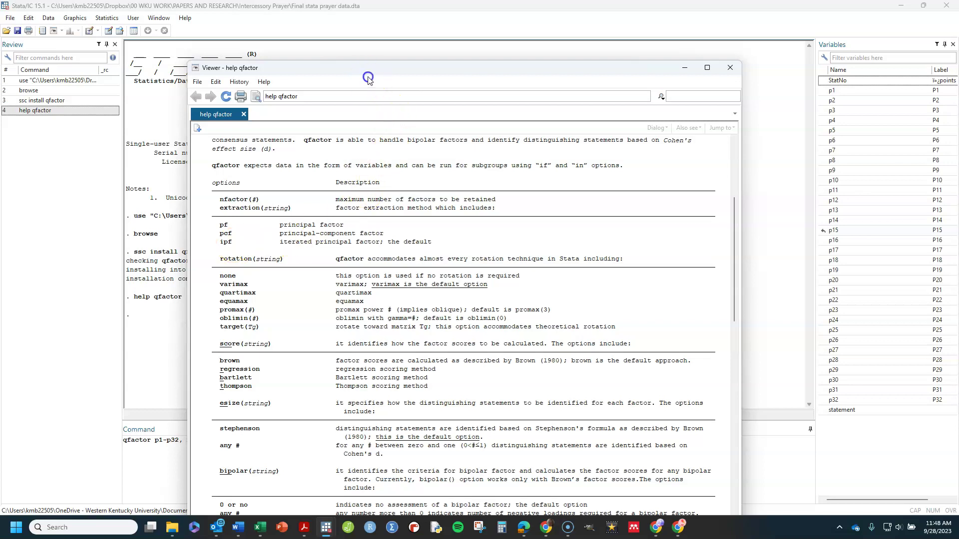
{"action": "left_click_drag", "start_coordinate": [325, 71], "coordinate": [958, 145]}
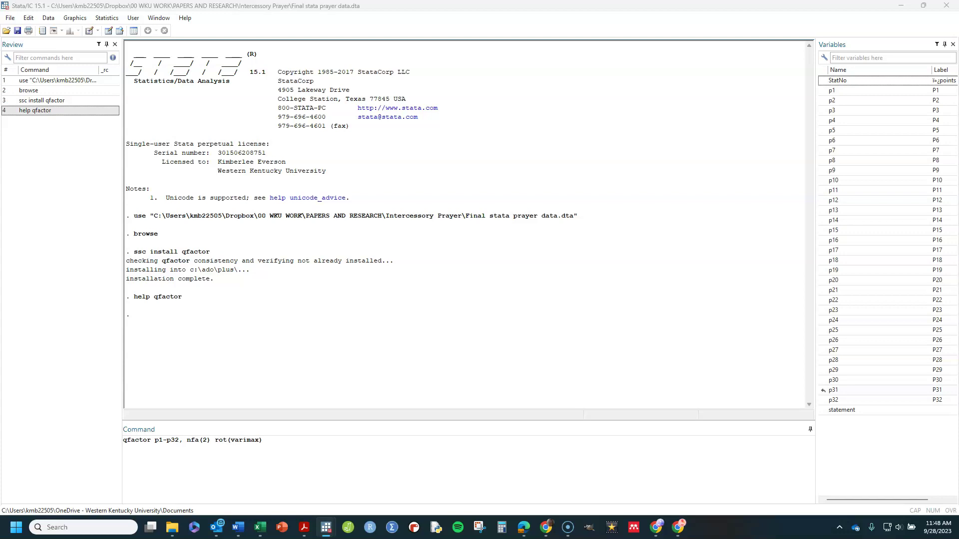
- Run qfactor p1-p32, nfa(2) rot(varimax) and scroll up to the eigenvalue and loading tables
{"action": "left_click", "coordinate": [279, 443]}
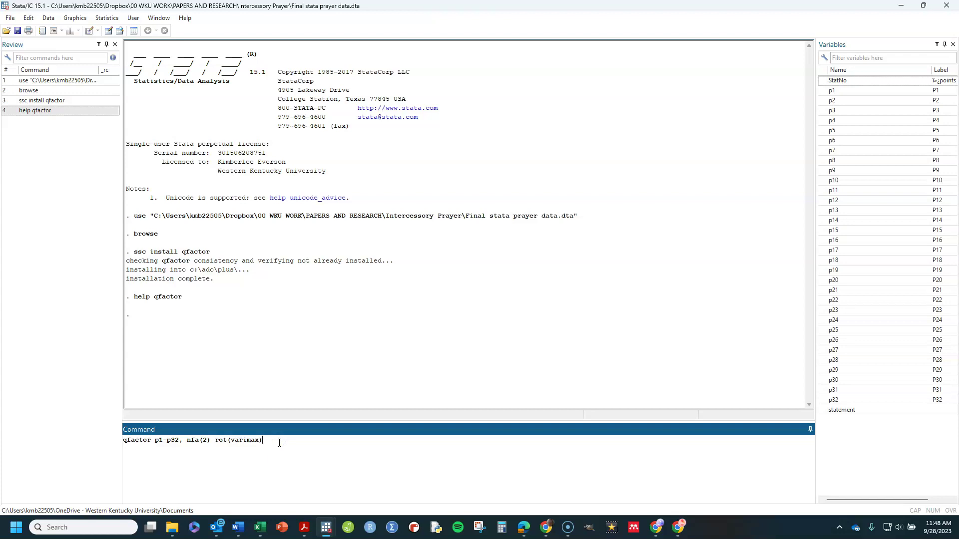
{"action": "key", "text": "Return"}
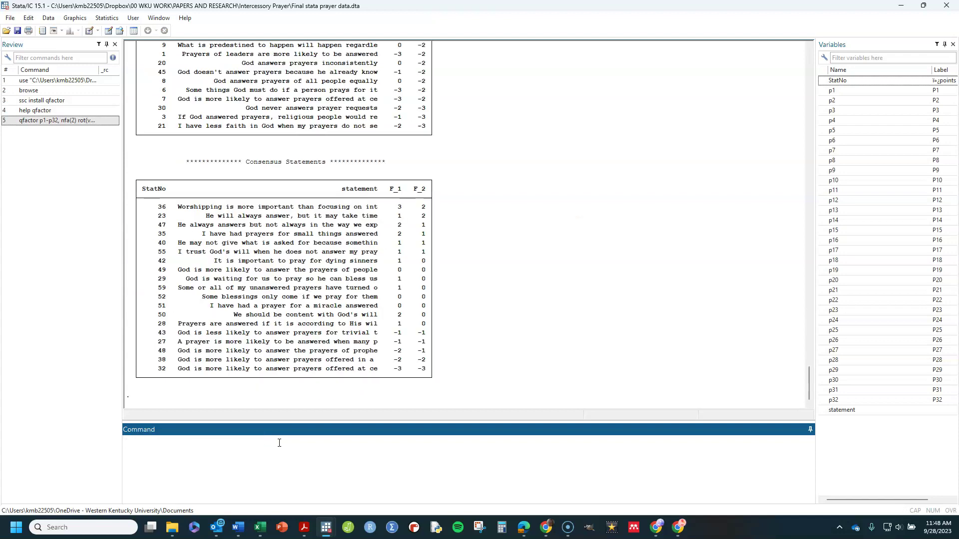
{"action": "left_click", "coordinate": [812, 382]}
{"action": "left_click_drag", "start_coordinate": [812, 382], "coordinate": [765, 89]}
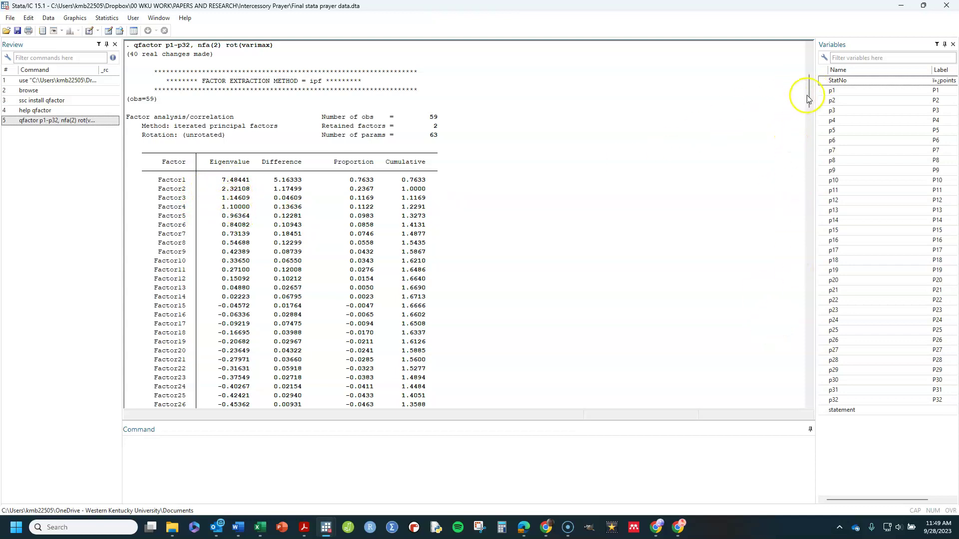
{"action": "left_click_drag", "start_coordinate": [809, 91], "coordinate": [810, 134]}
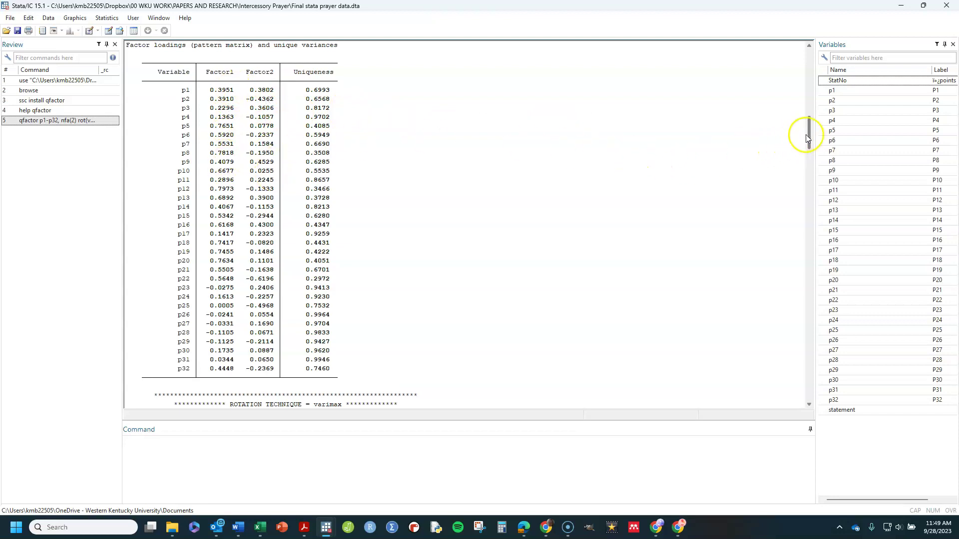
{"action": "left_click_drag", "start_coordinate": [807, 134], "coordinate": [807, 165]}
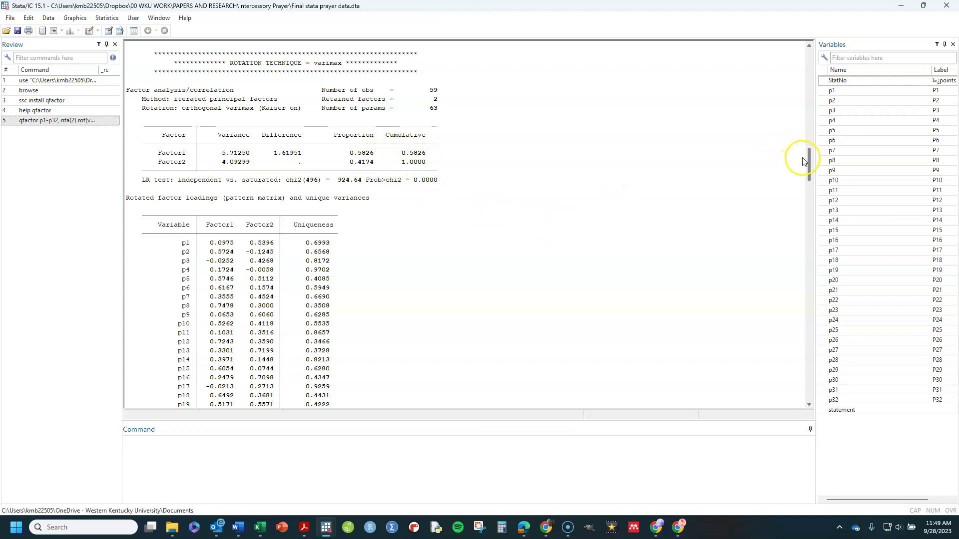
{"action": "left_click_drag", "start_coordinate": [811, 160], "coordinate": [813, 174]}
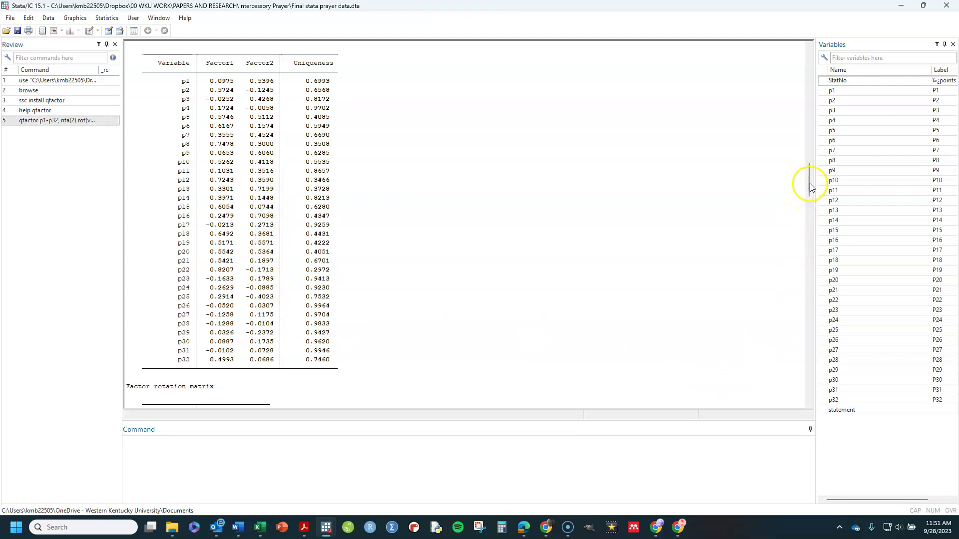
{"action": "left_click_drag", "start_coordinate": [810, 188], "coordinate": [808, 224]}
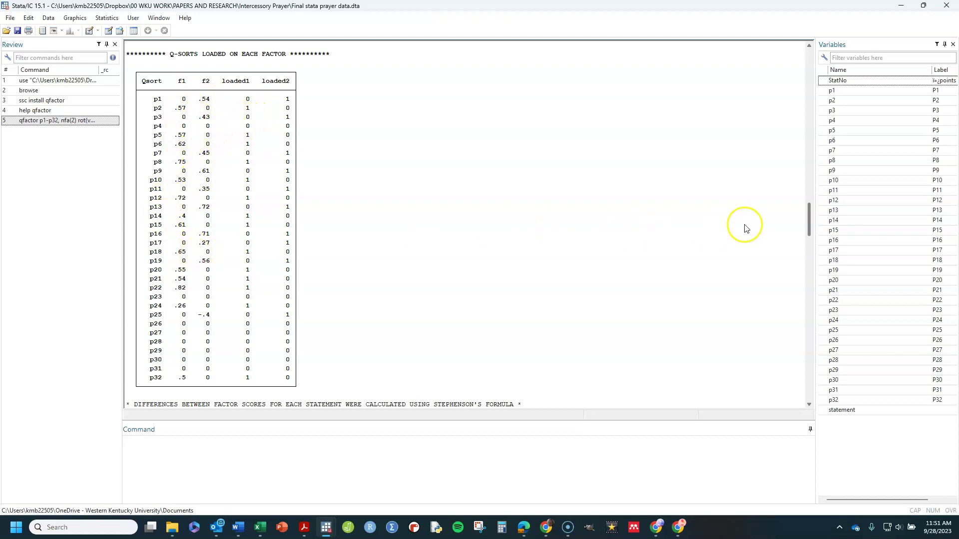
{"action": "mouse_move", "coordinate": [809, 219]}
{"action": "left_mouse_down"}
{"action": "mouse_move", "coordinate": [809, 175]}
{"action": "mouse_move", "coordinate": [803, 220]}
{"action": "left_mouse_up"}
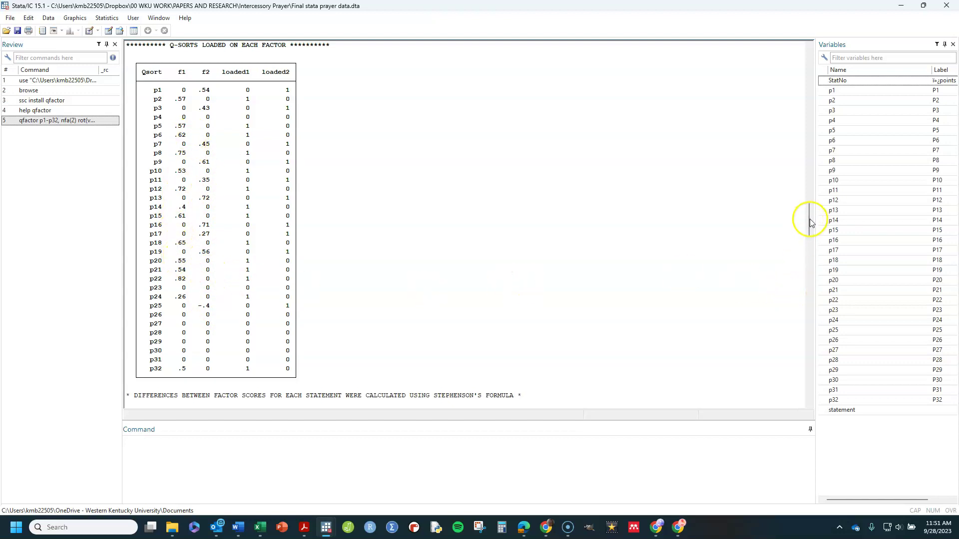
{"action": "left_click_drag", "start_coordinate": [811, 218], "coordinate": [815, 257]}
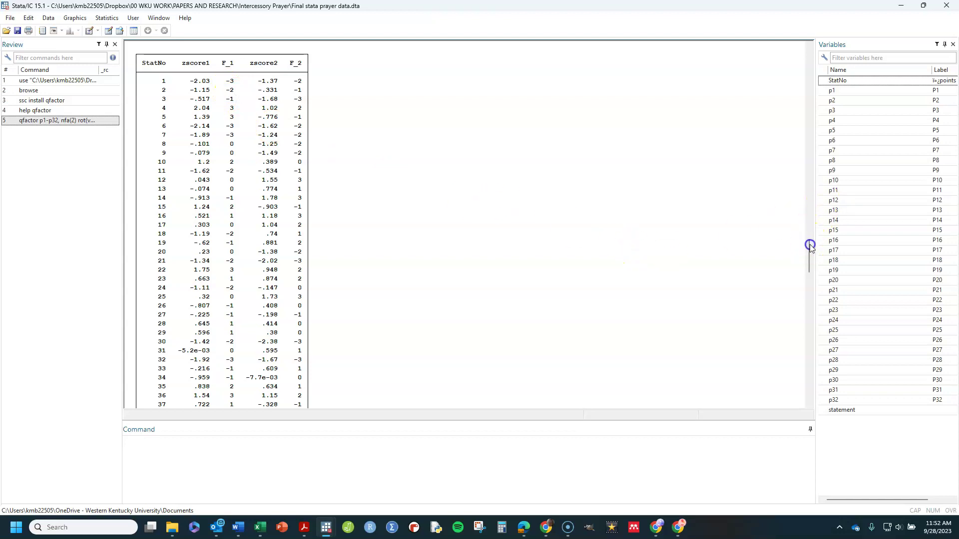
{"action": "left_click_drag", "start_coordinate": [810, 244], "coordinate": [809, 242]}
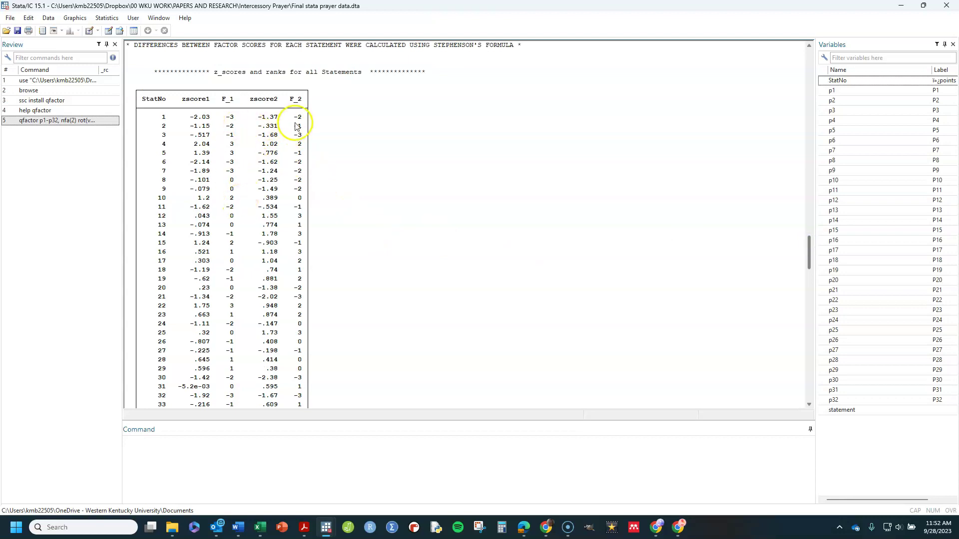
{"action": "left_click_drag", "start_coordinate": [811, 251], "coordinate": [799, 302]}
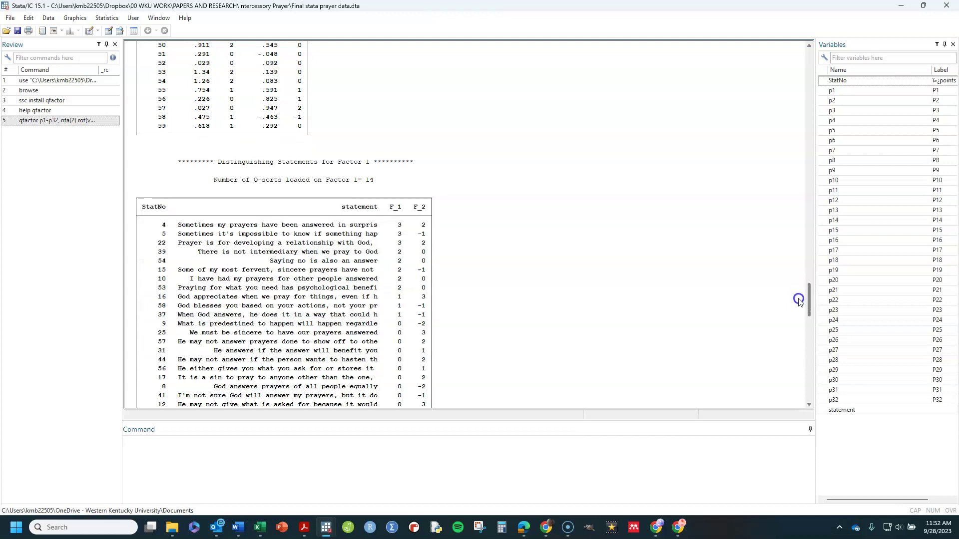
{"action": "left_click_drag", "start_coordinate": [798, 301], "coordinate": [804, 315]}
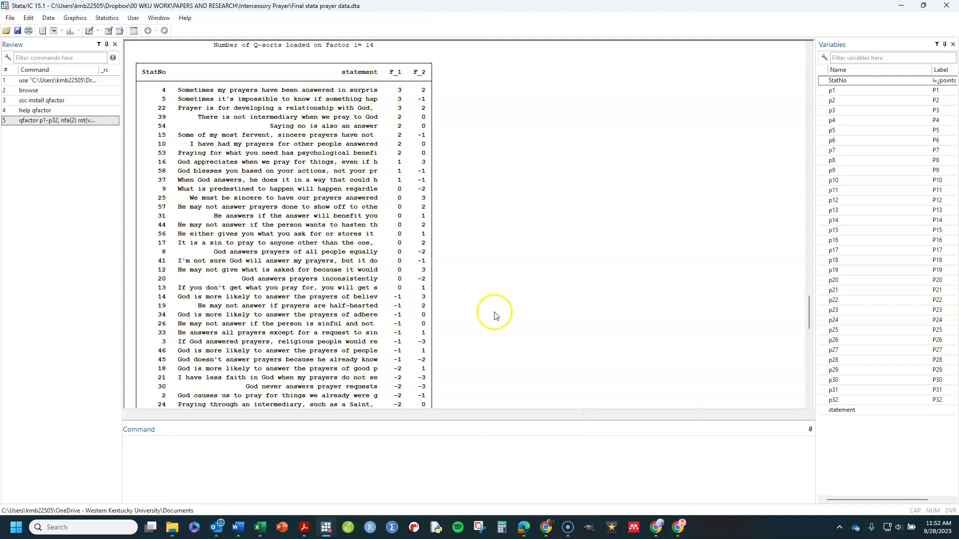
{"action": "left_click_drag", "start_coordinate": [809, 304], "coordinate": [804, 379]}
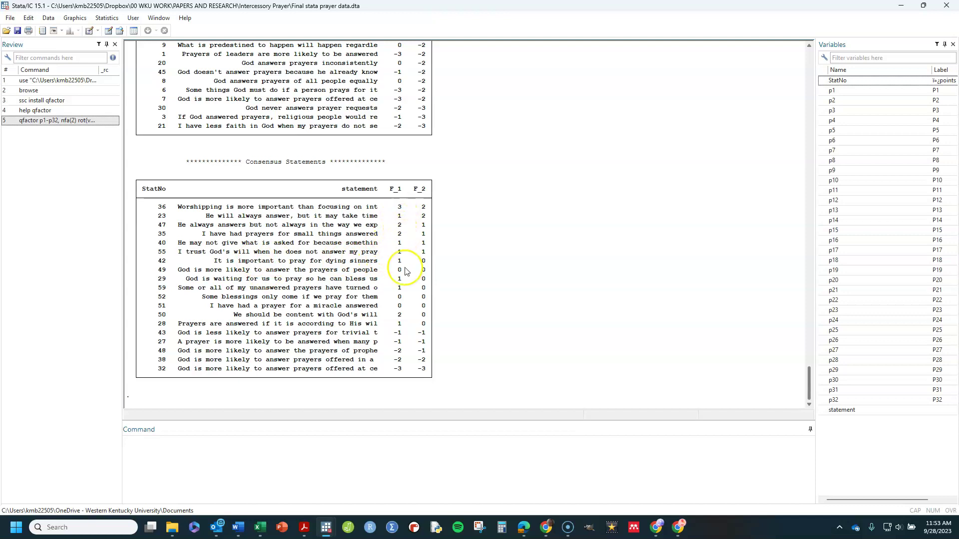
{"action": "left_click_drag", "start_coordinate": [809, 379], "coordinate": [814, 349]}
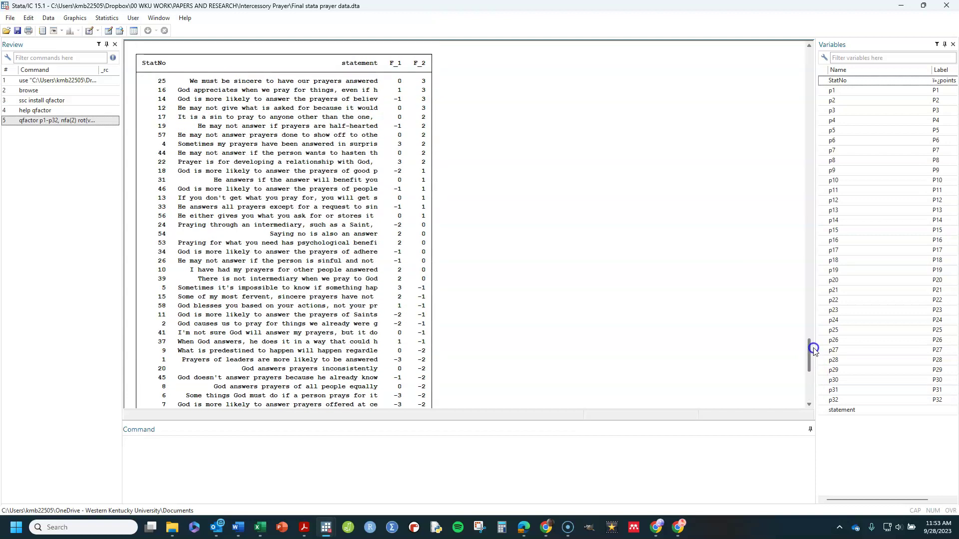